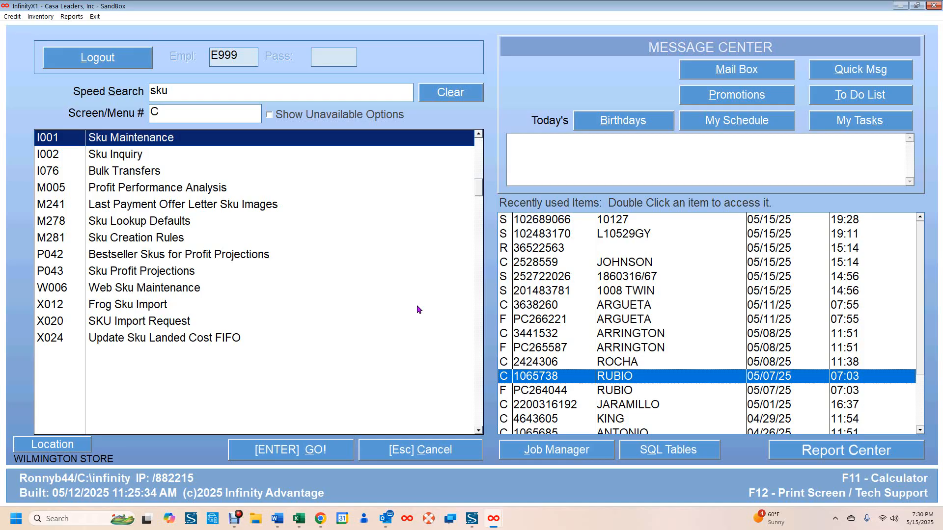
Open the record of SKU 102689066 in Sku Maintenance and bring up its substitute SKU settings.
double_click(161, 141)
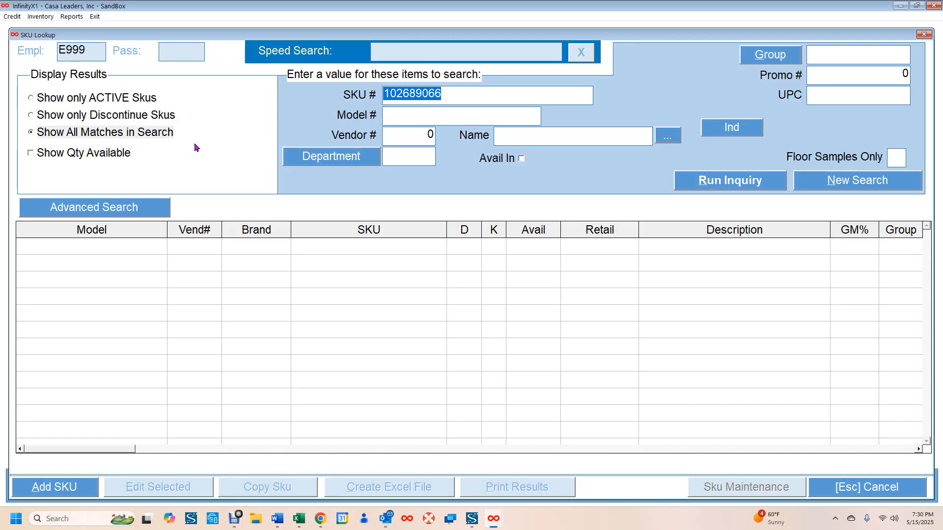
key(Return)
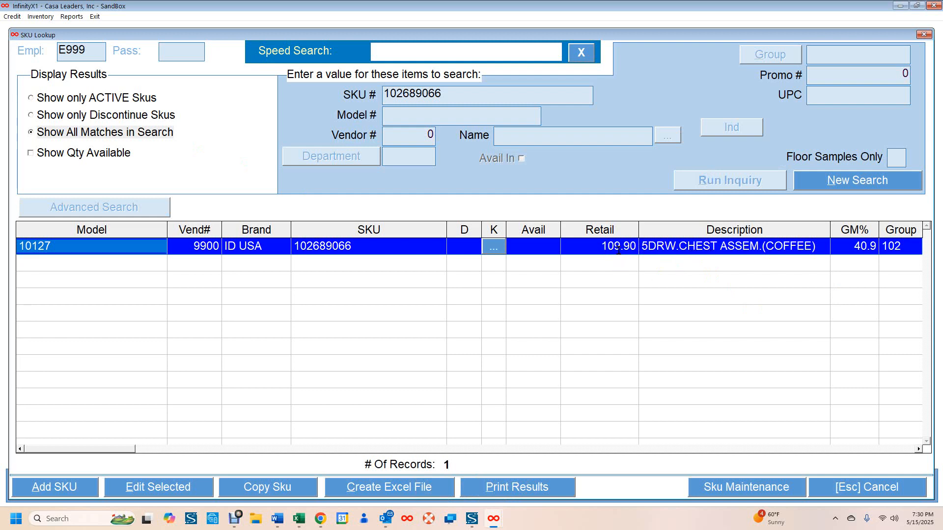
double_click(692, 250)
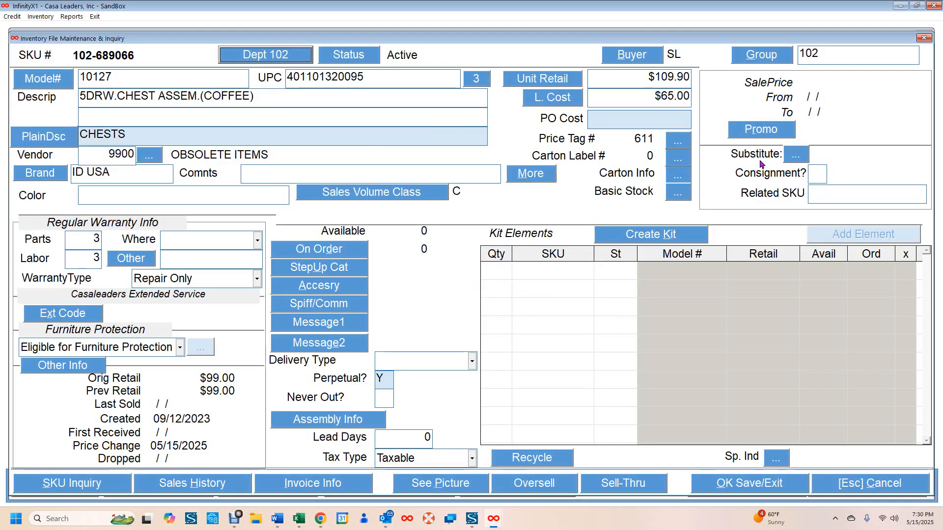
click(795, 156)
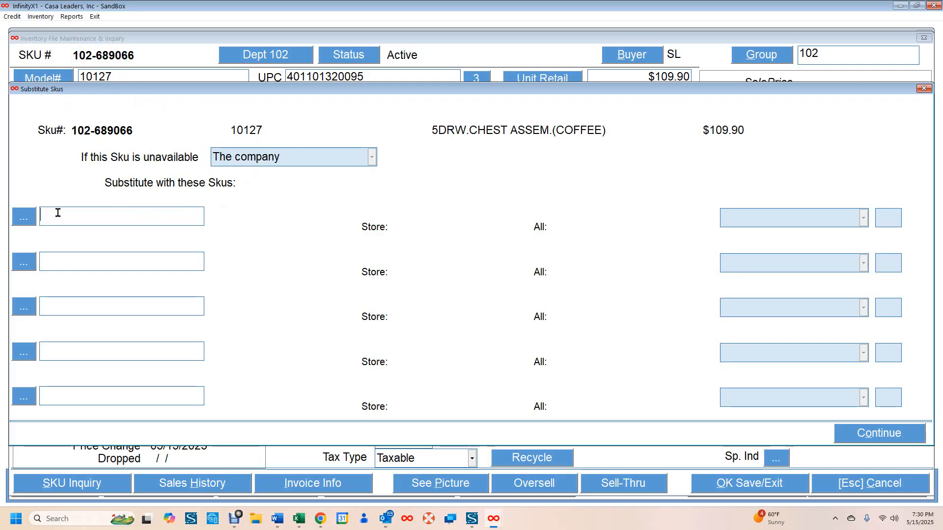
Add SKU 102483170 as the first substitute, keeping its action at Automatically Replace.
text(102483)
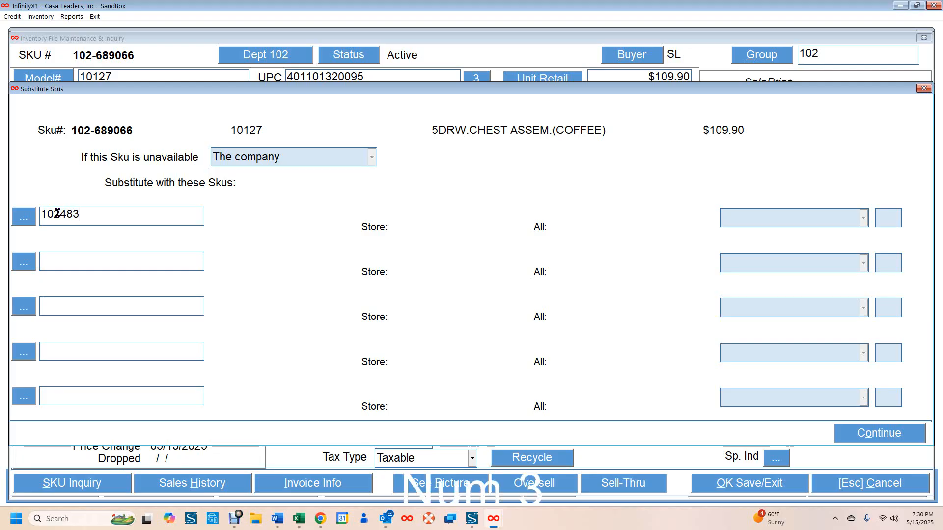
text(170)
key(Tab)
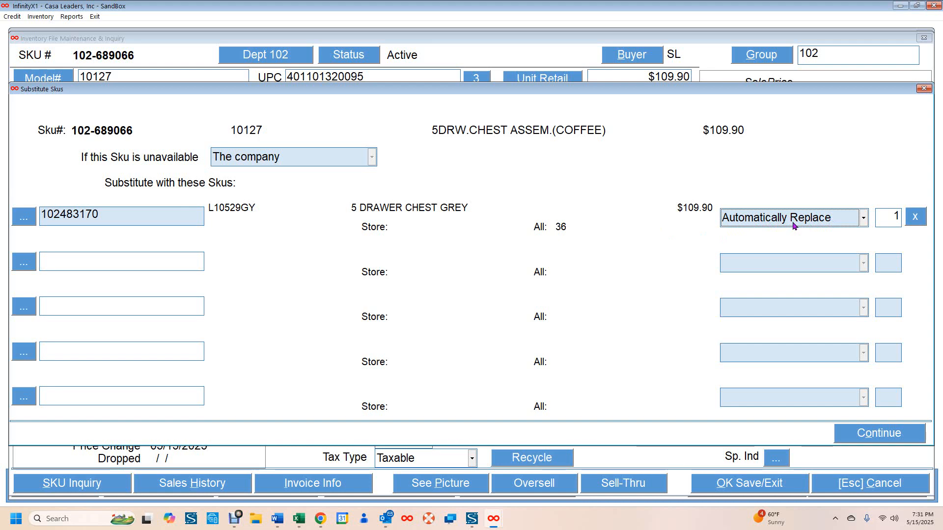
click(863, 218)
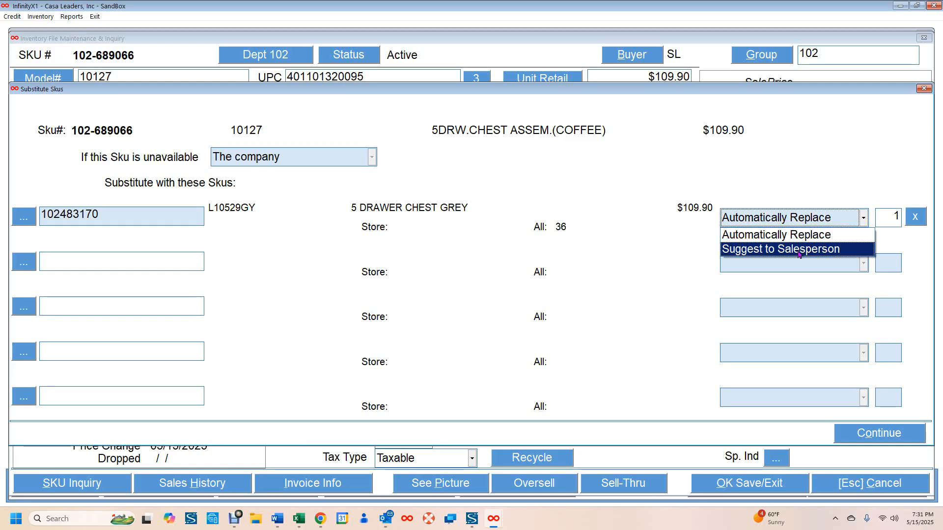
click(673, 231)
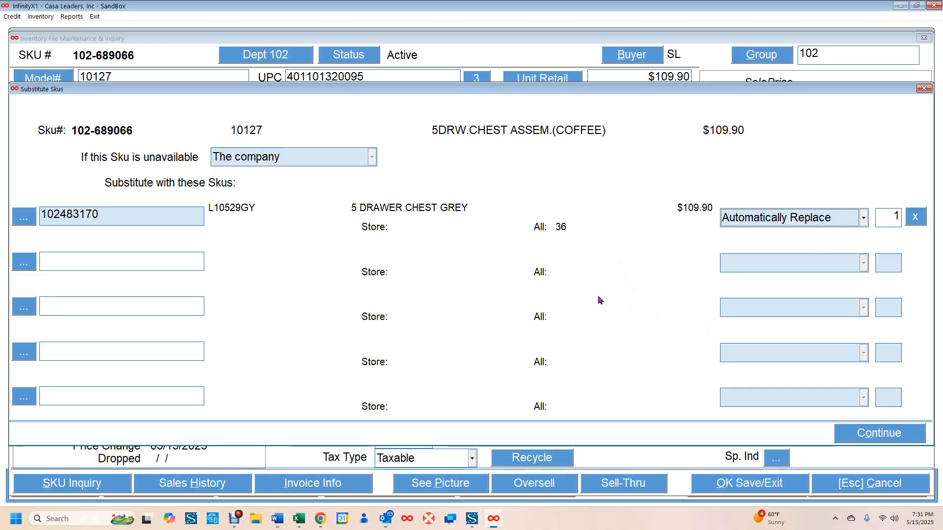
Accept the substitute, save the SKU record, and close the SKU lookup.
click(879, 434)
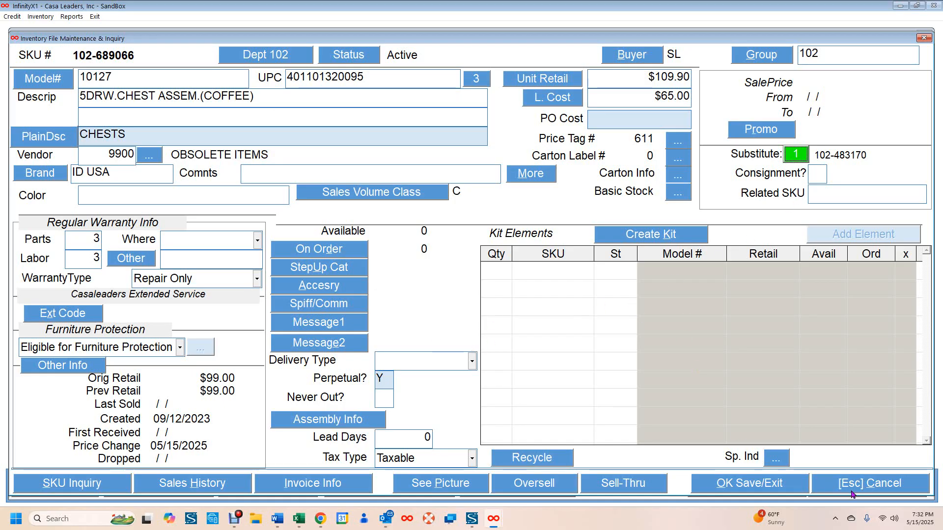
click(776, 488)
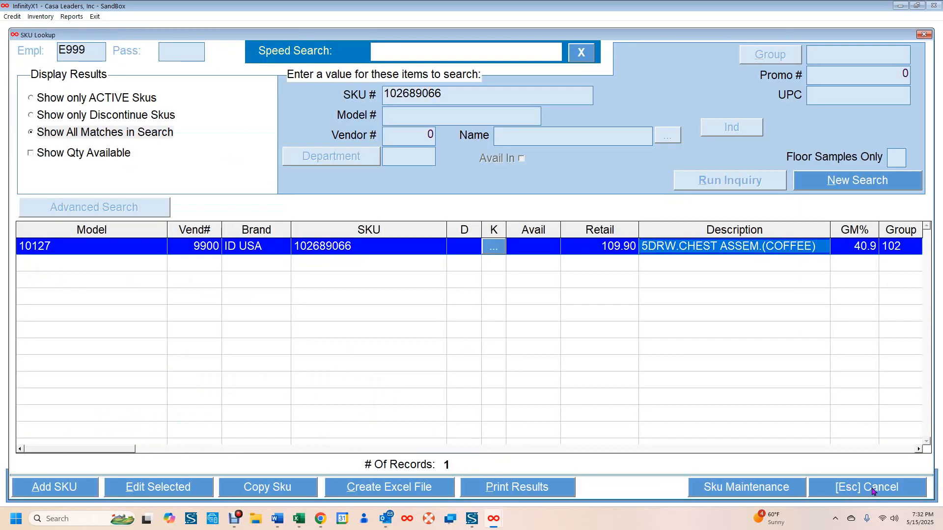
click(873, 492)
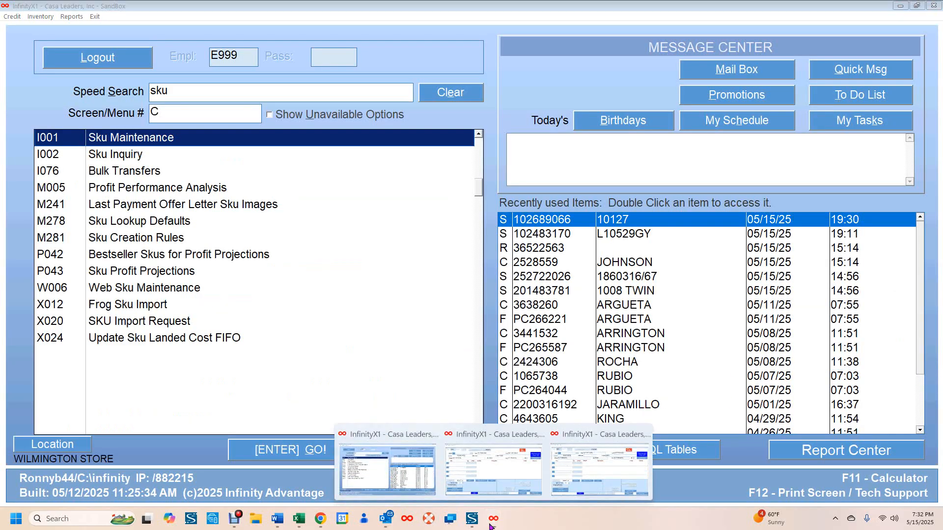
Switch to the first open sale, enter SKU 102689066 as its first item, and save the sale.
click(499, 475)
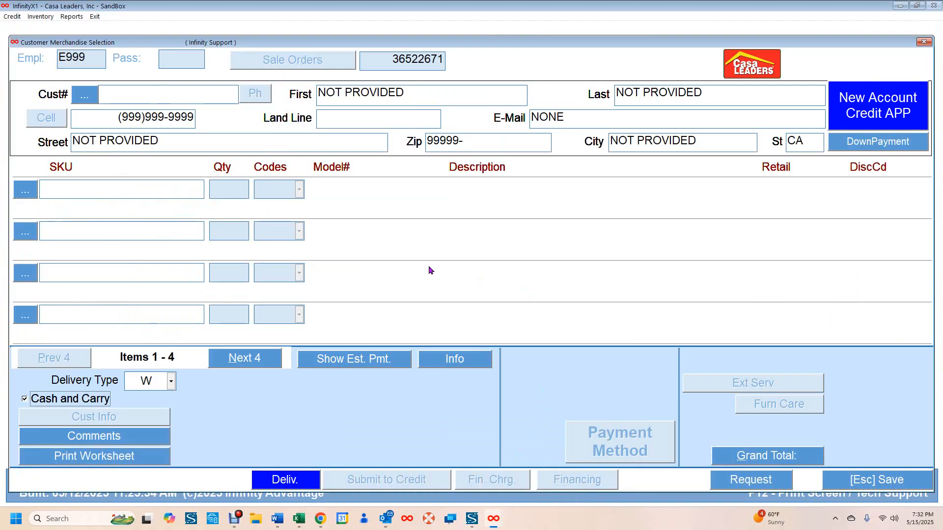
click(64, 190)
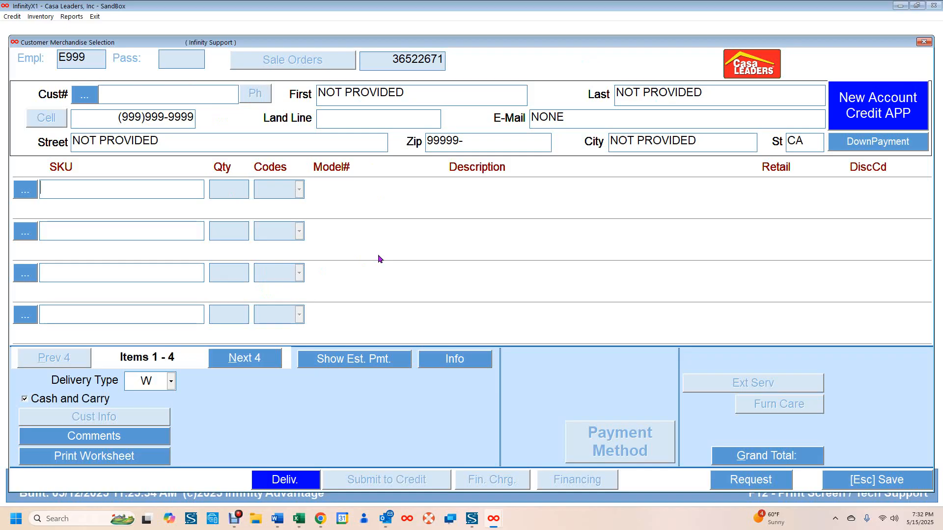
text(102)
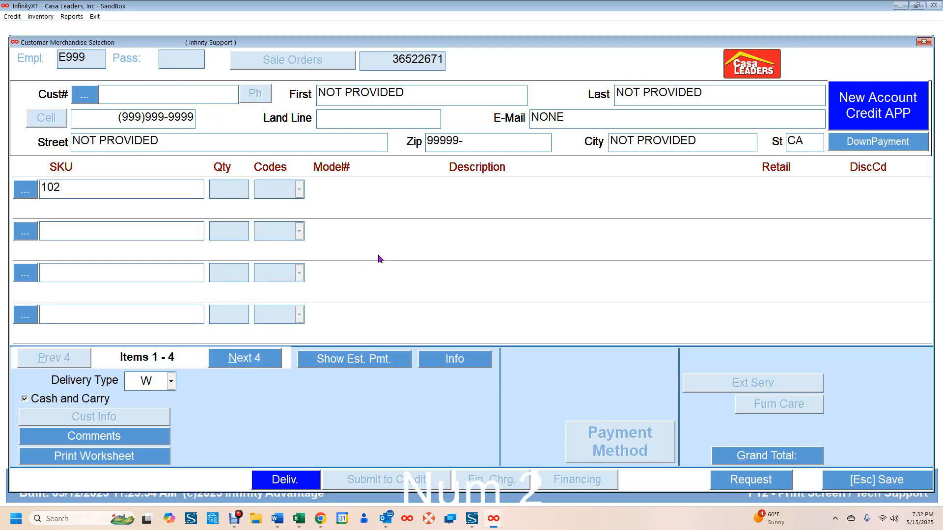
text(68)
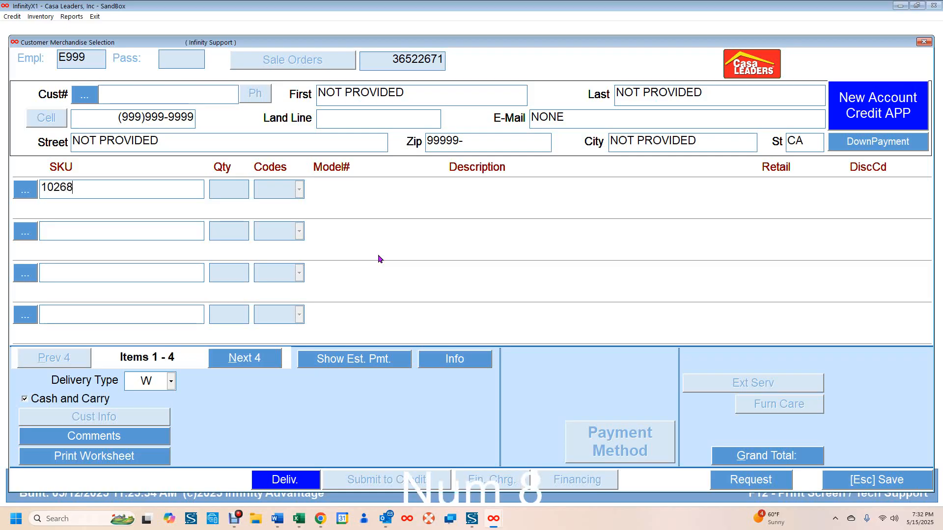
text(9)
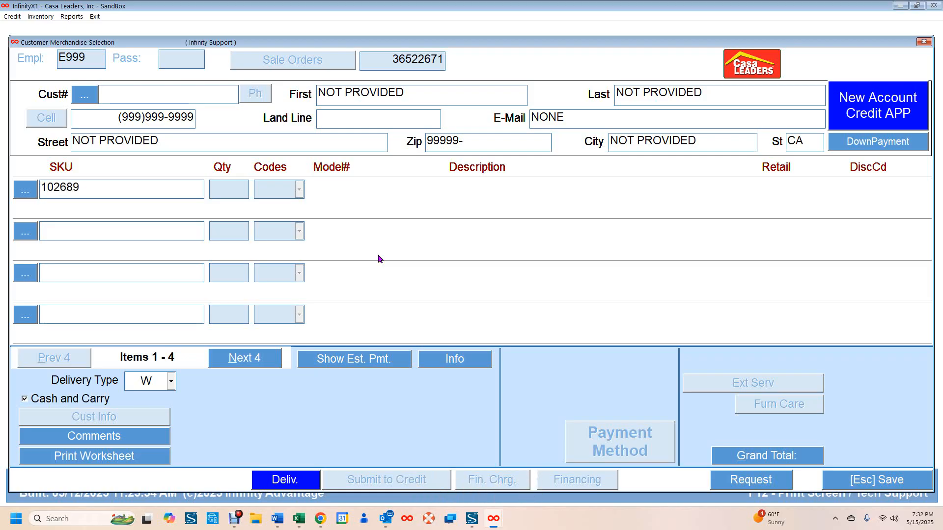
text(066)
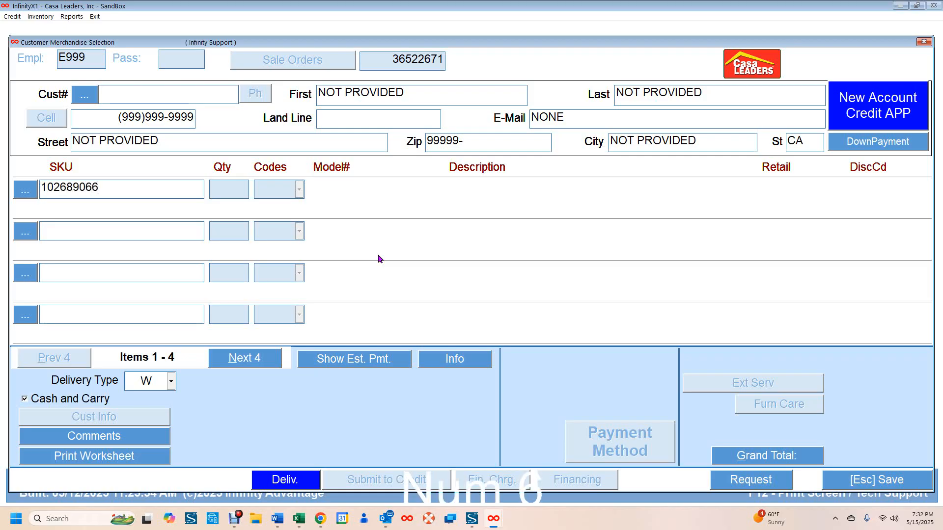
key(Tab)
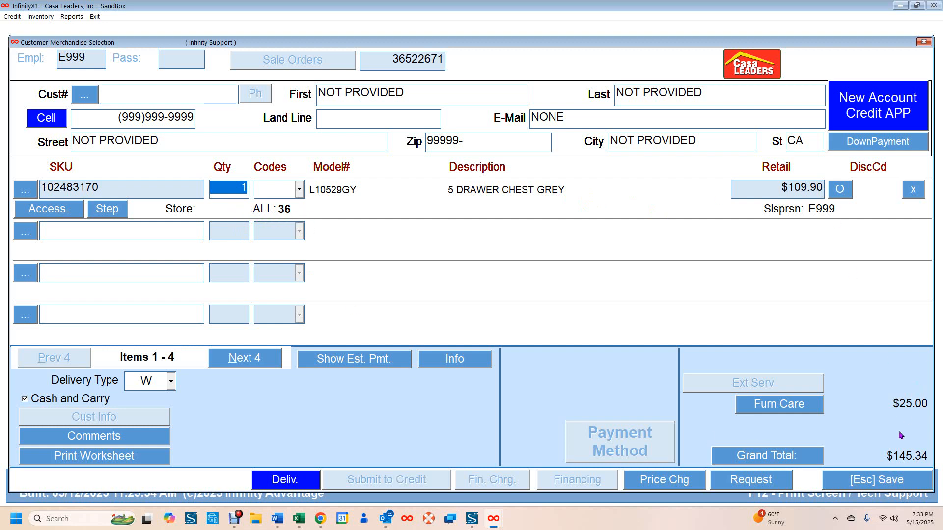
click(892, 484)
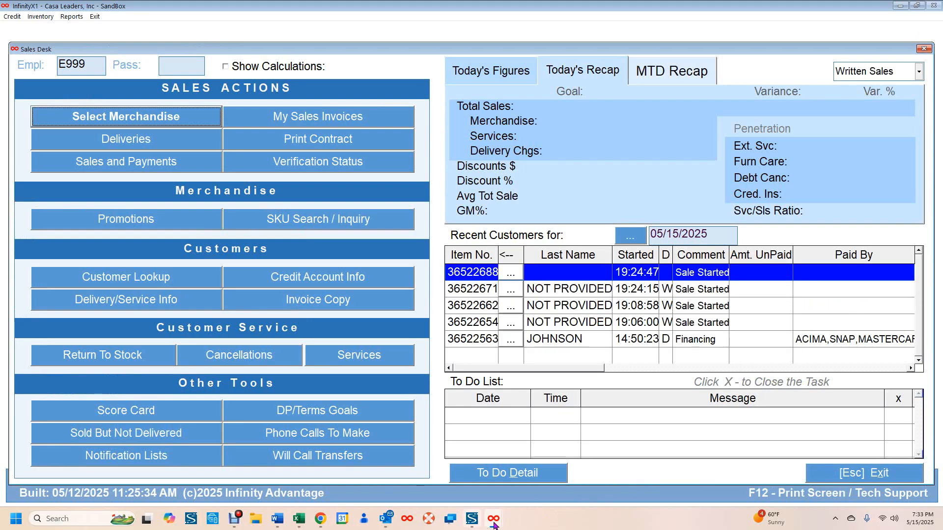
Return to the main menu window and reopen the record of SKU 102689066 in Sku Maintenance.
mouse_move(494, 519)
click(420, 470)
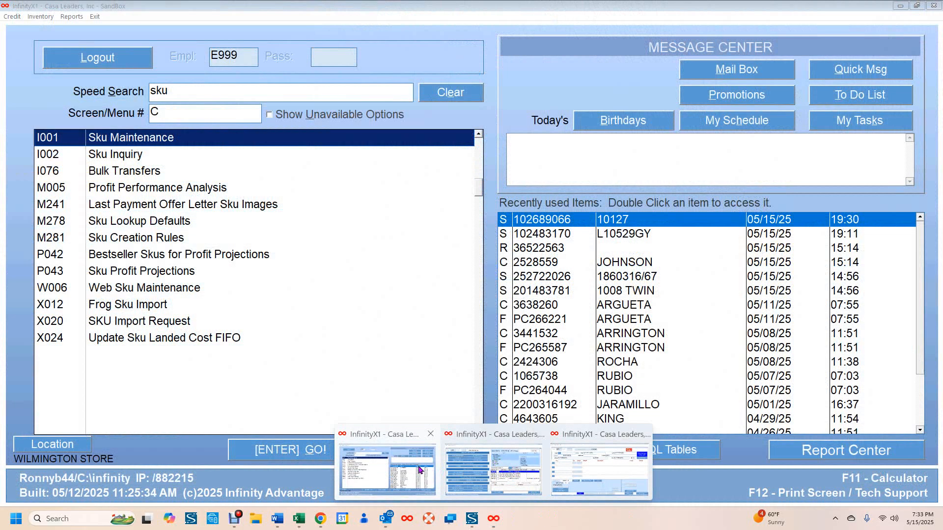
double_click(225, 138)
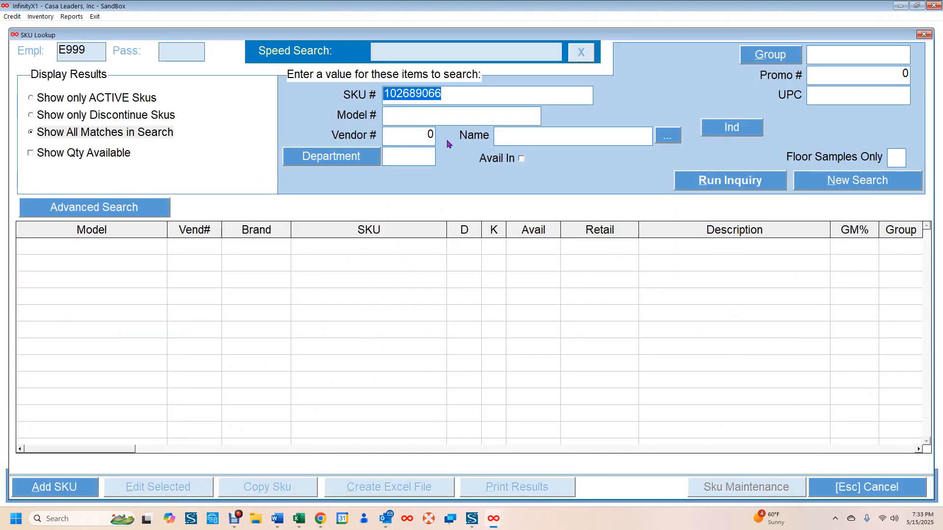
key(Return)
click(764, 244)
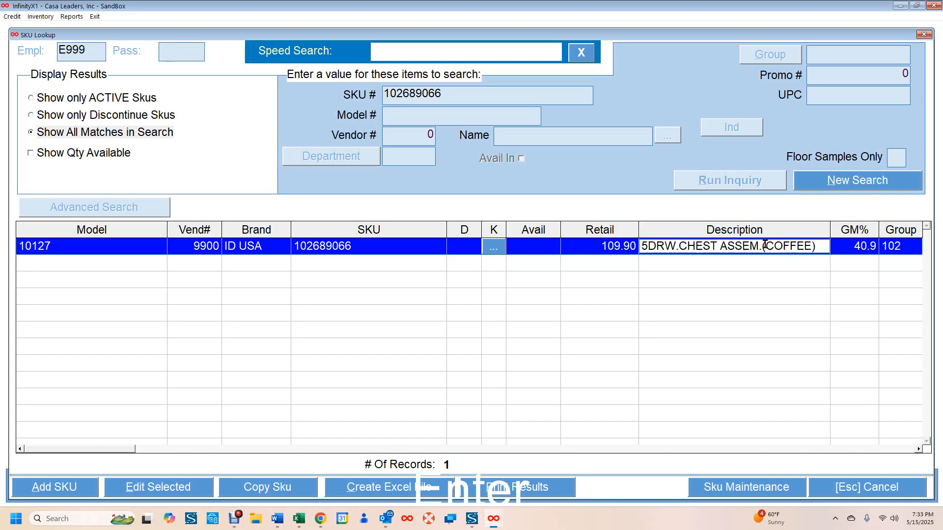
double_click(765, 245)
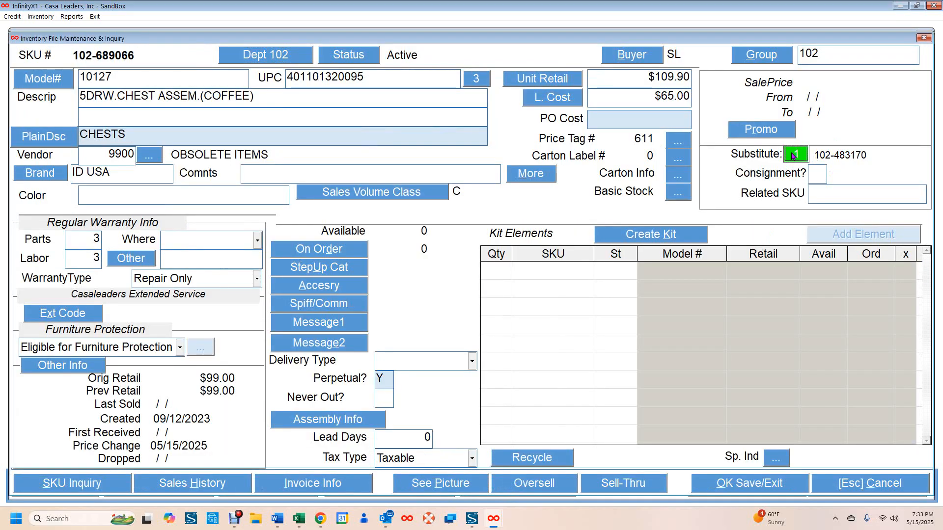
Change the action of substitute 102483170 to Suggest to Salesperson and save the SKU record.
click(793, 156)
click(851, 223)
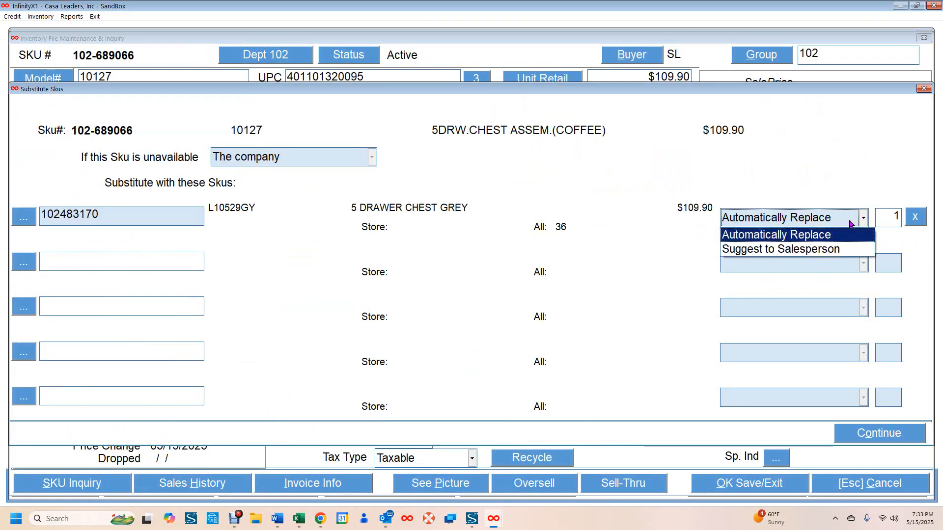
click(799, 249)
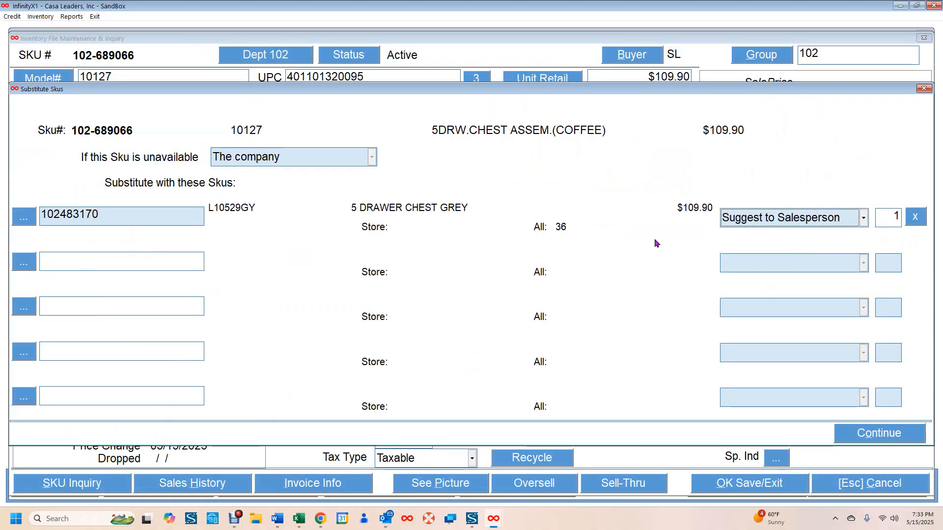
click(879, 433)
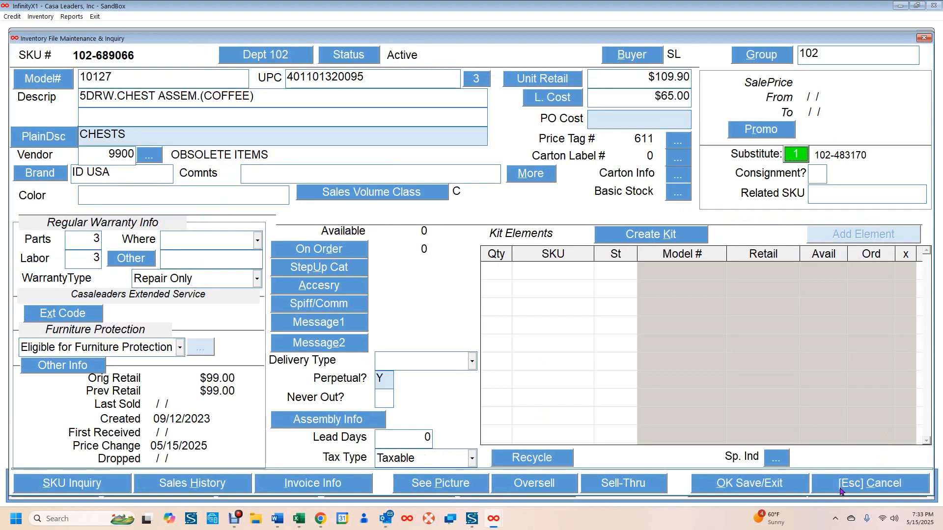
click(736, 487)
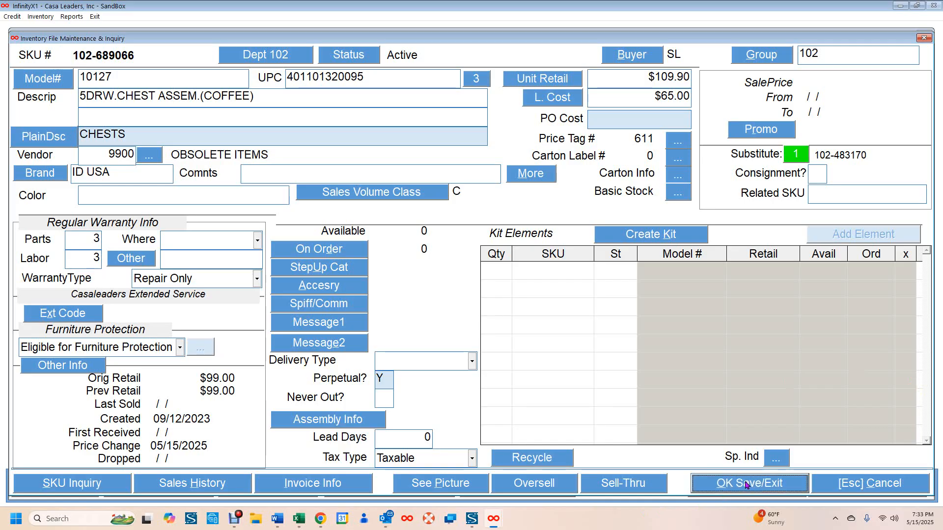
Switch to the other open sale, enter SKU 102689066 as its first item, and accept selling the suggested substitute instead.
mouse_move(492, 522)
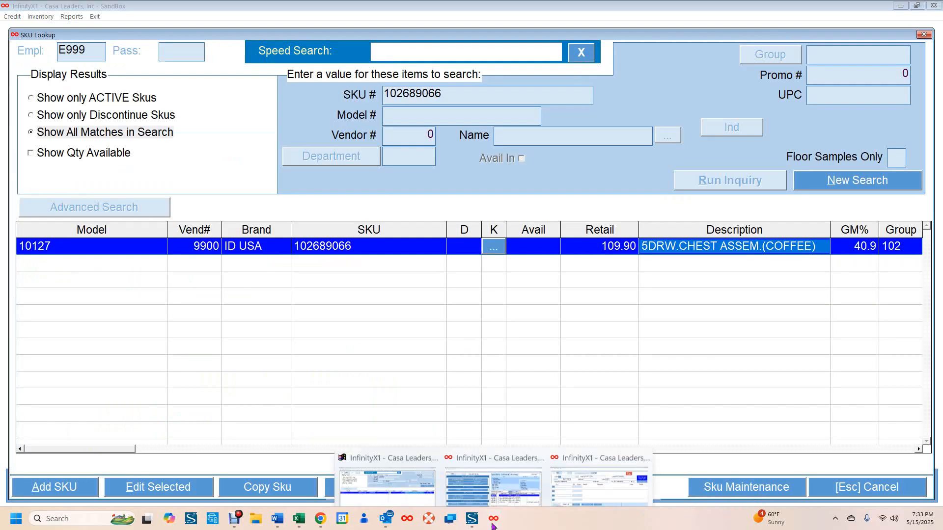
click(599, 471)
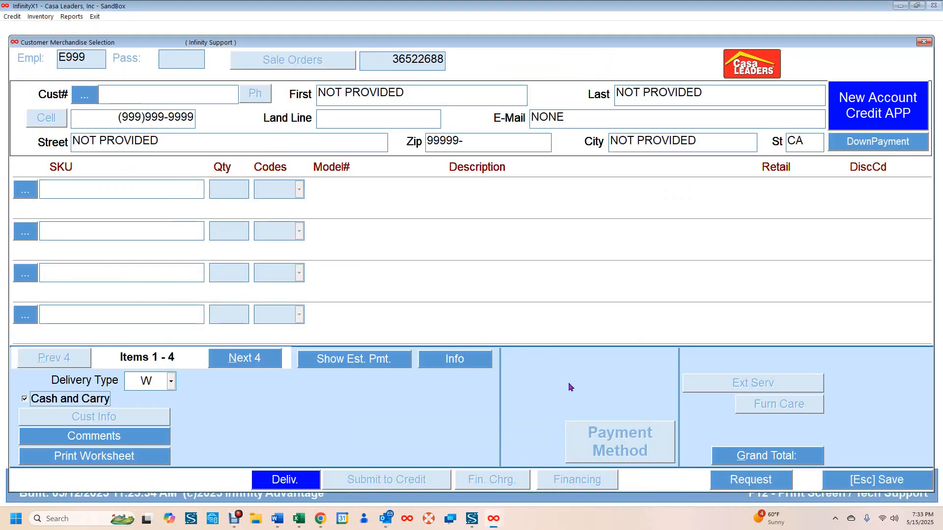
click(86, 191)
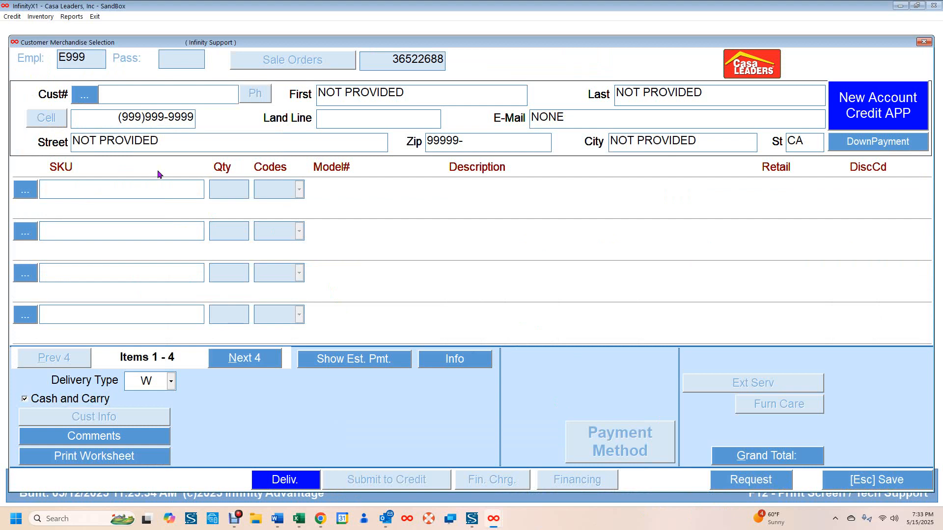
text(102)
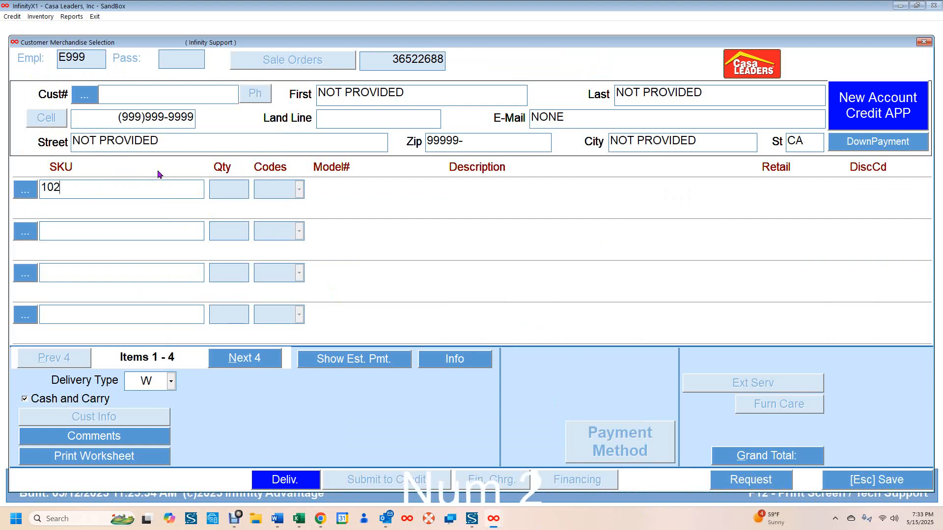
text(68)
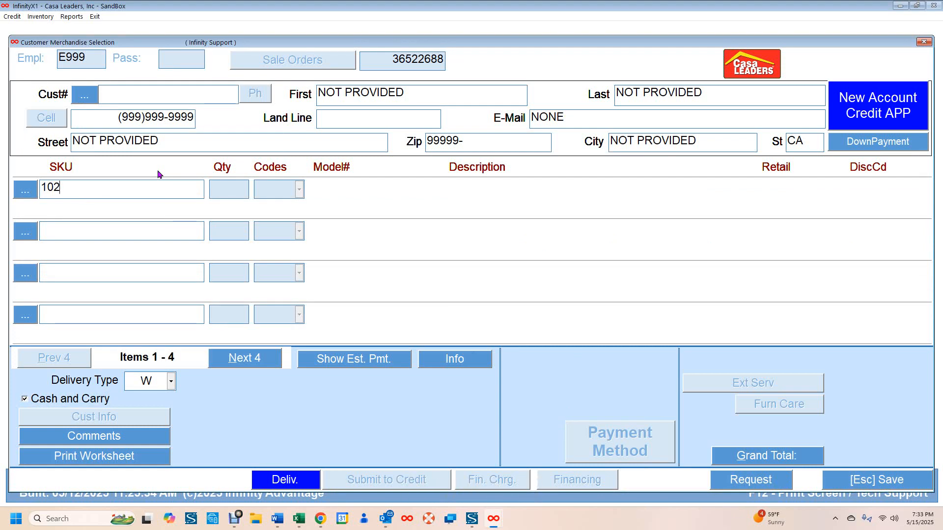
text(9066)
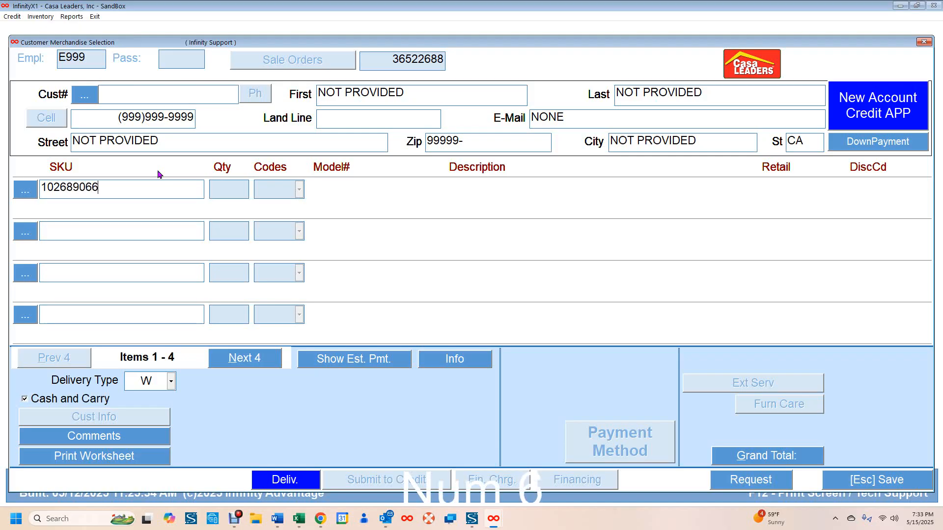
key(Return)
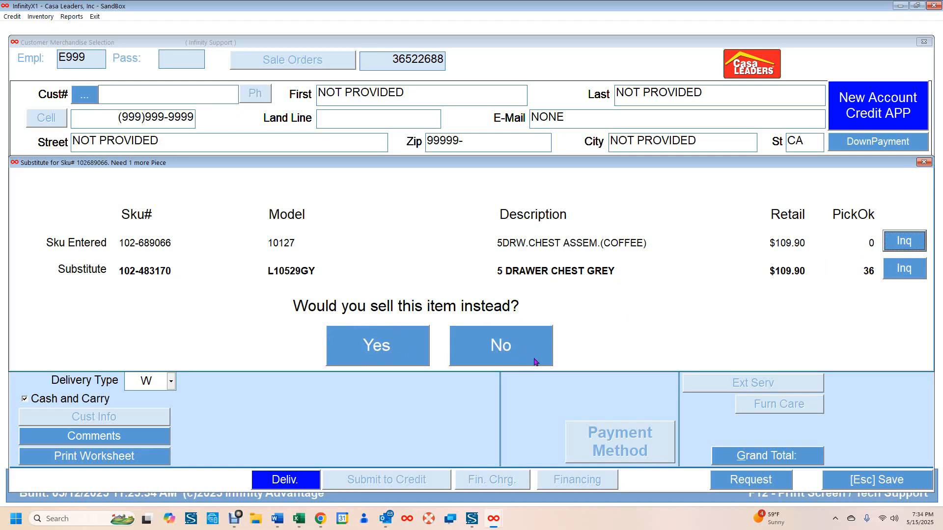
click(382, 355)
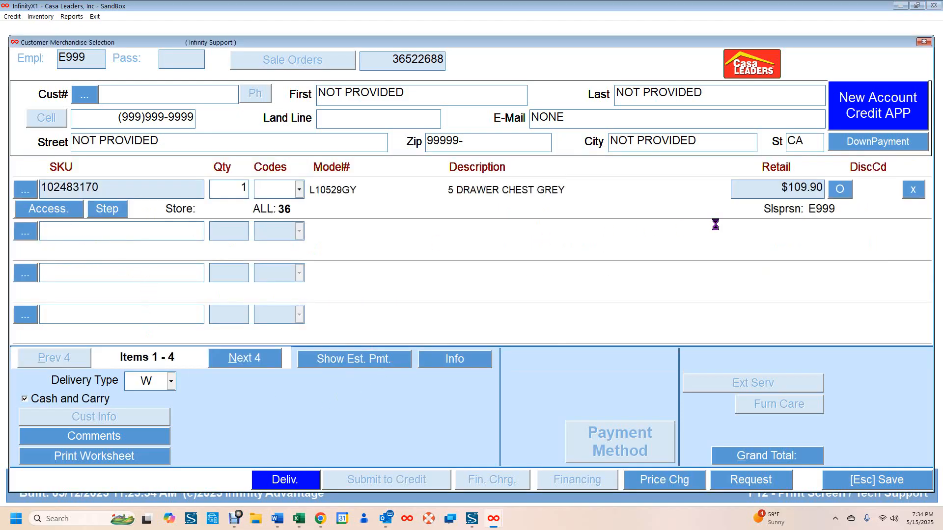